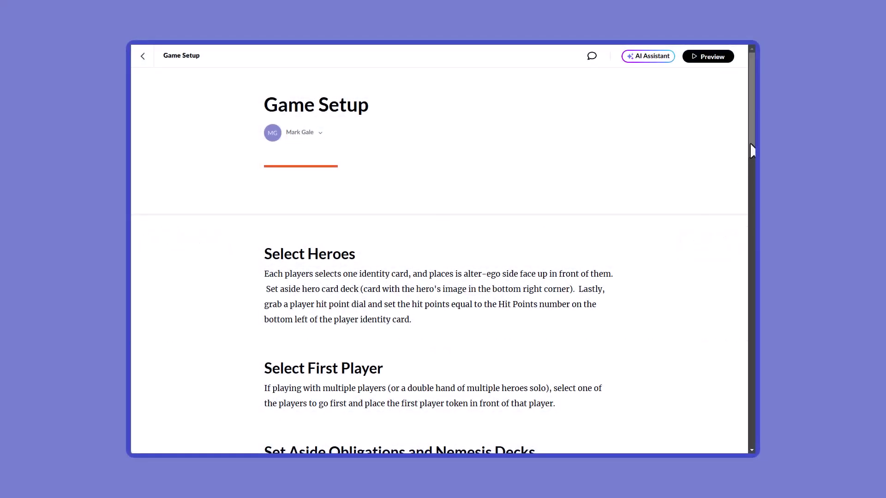
# Insert an Image & text block with the yellow van photo and 'Finding a way' text below Select Heroes
pyautogui.scroll(-8, 743, 184)
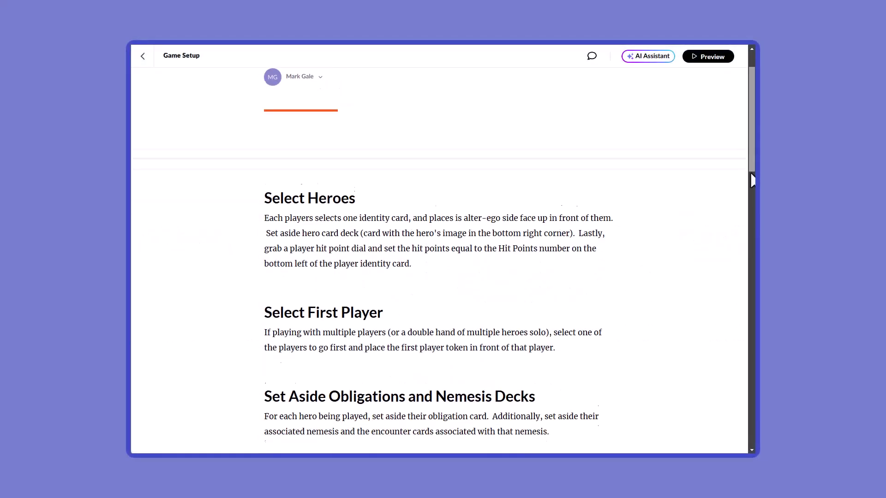
pyautogui.scroll(-10, 733, 250)
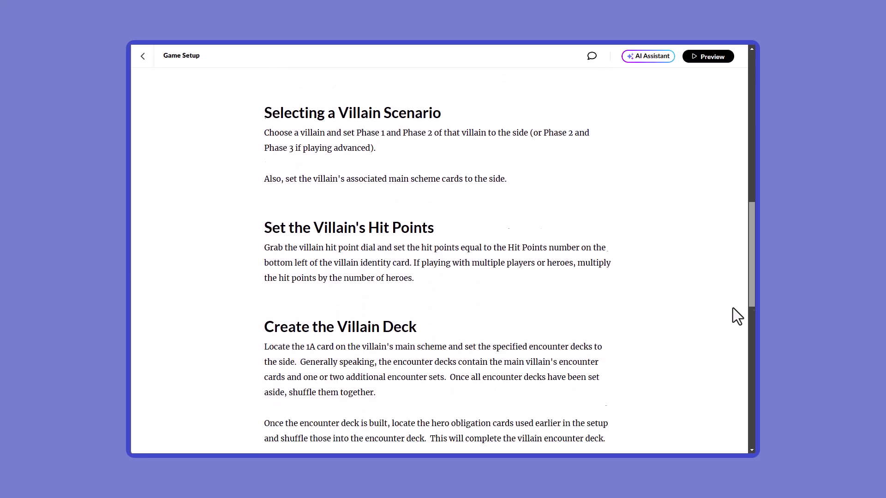
pyautogui.scroll(14, 733, 364)
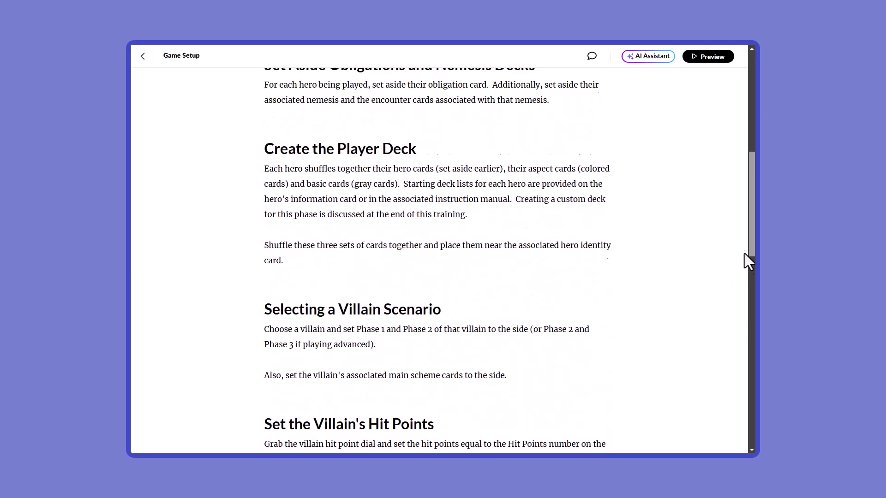
pyautogui.moveTo(748, 189); pyautogui.dragTo(751, 152)
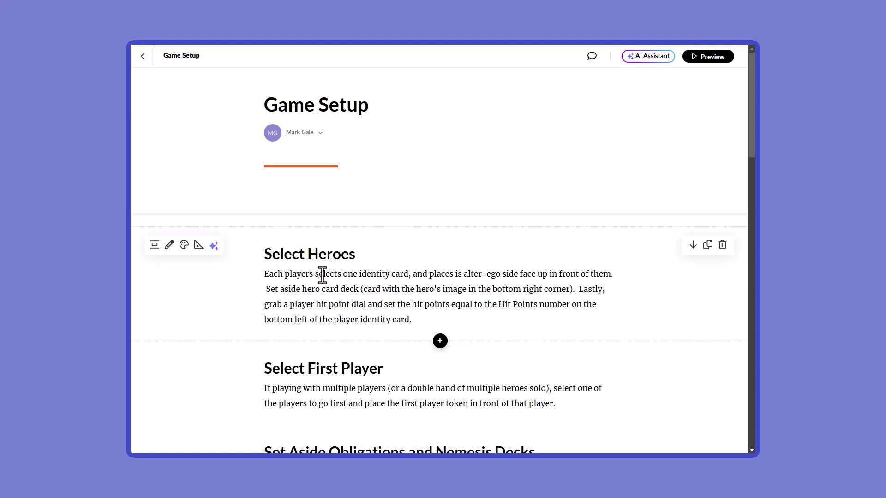
pyautogui.moveTo(322, 276); pyautogui.dragTo(511, 305)
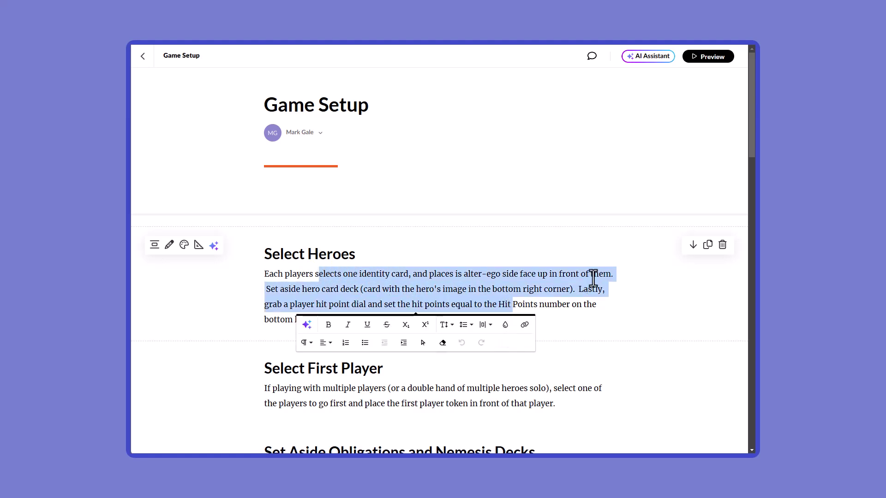
pyautogui.click(585, 257)
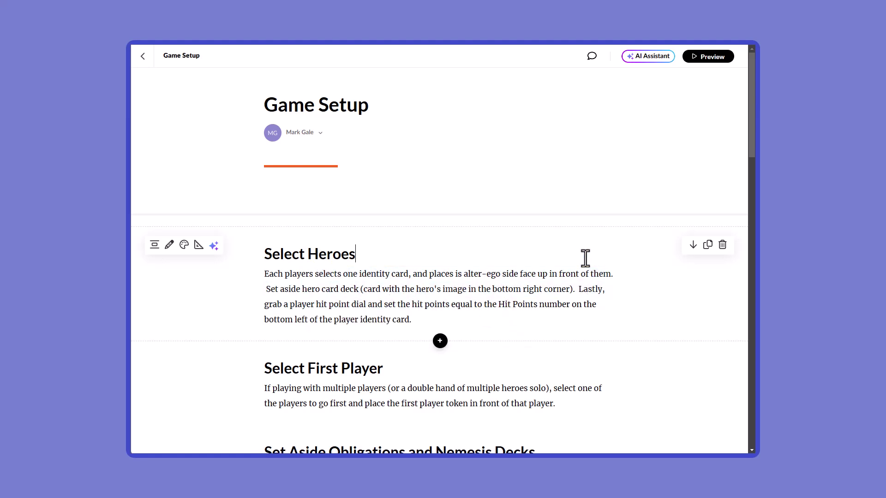
pyautogui.click(439, 340)
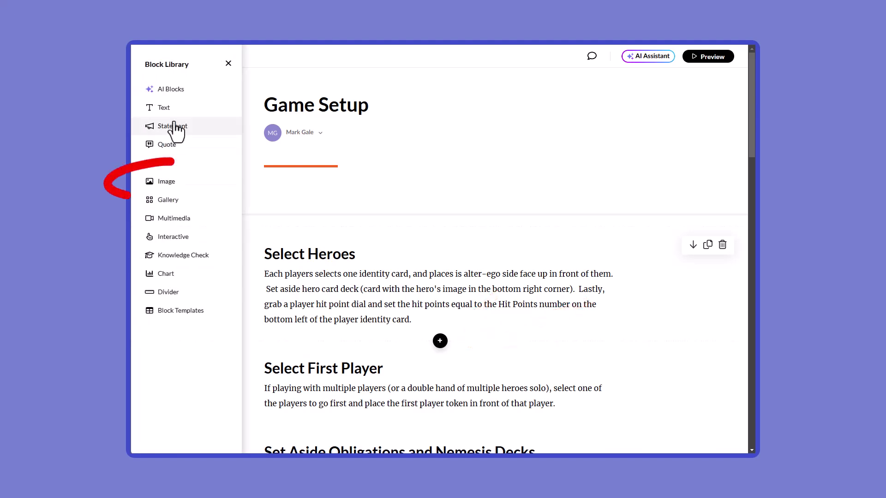
pyautogui.click(160, 184)
pyautogui.scroll(-2, 311, 239)
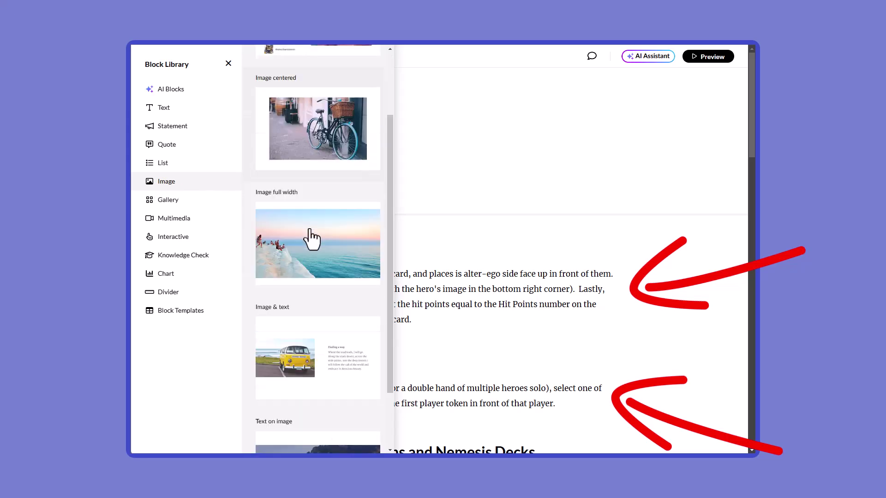
pyautogui.click(331, 362)
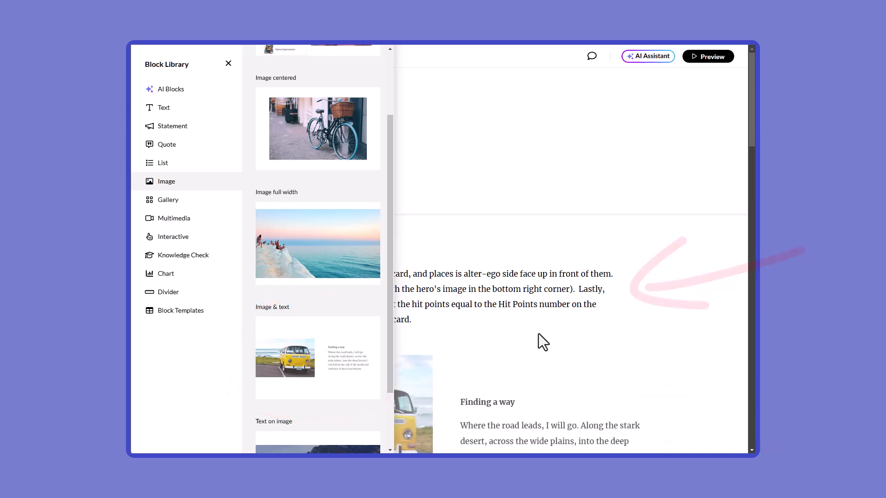
pyautogui.click(515, 314)
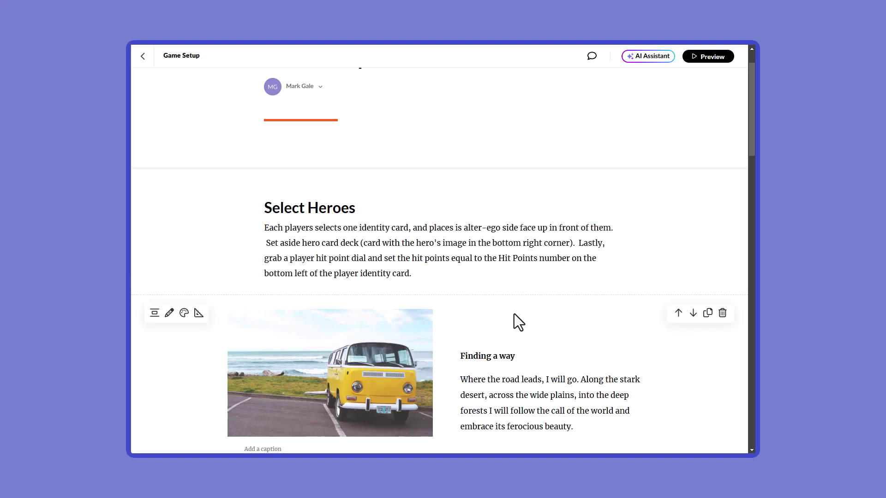
pyautogui.scroll(-1, 513, 314)
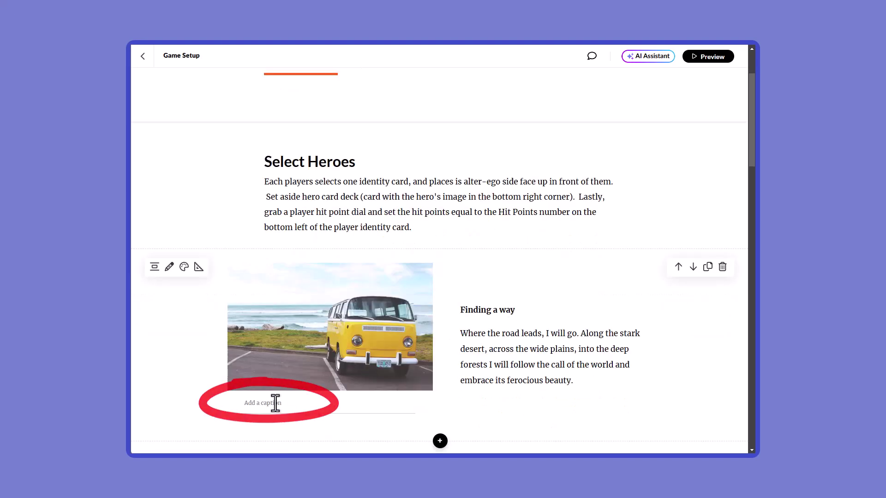
# Replace the block's van photo with Hero_Setup.png
pyautogui.click(169, 269)
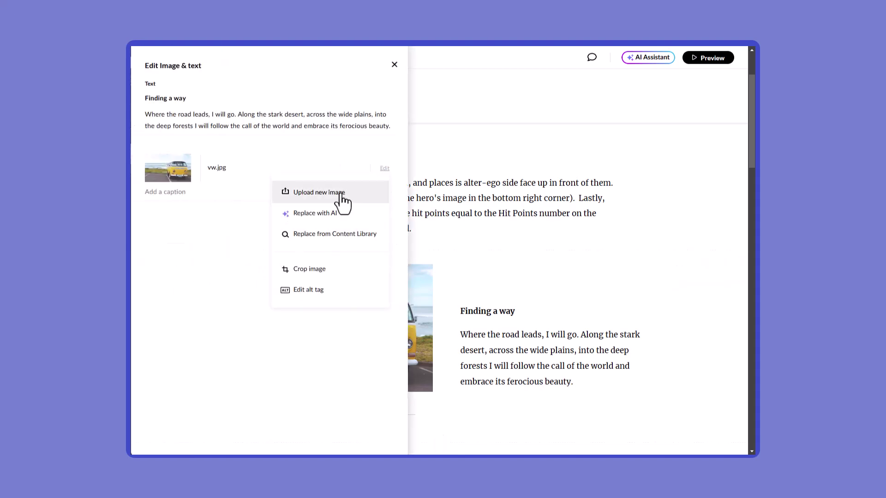
pyautogui.click(342, 202)
pyautogui.doubleClick(339, 80)
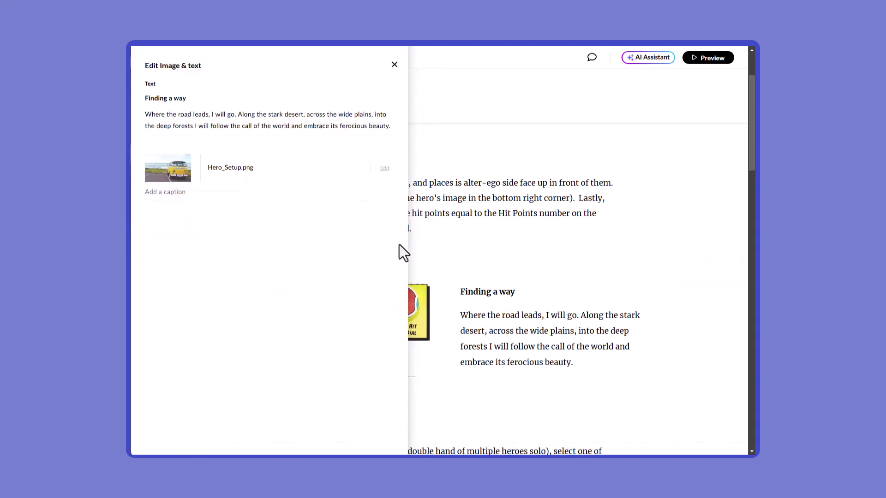
pyautogui.click(394, 64)
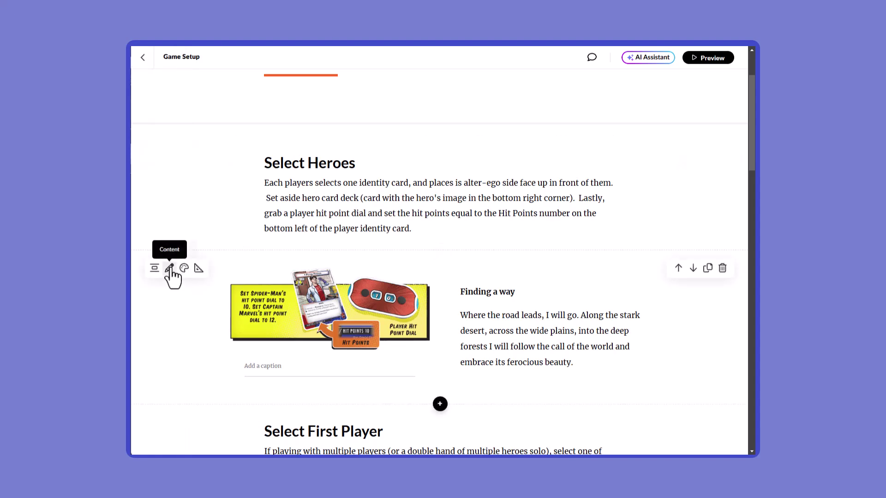
# Set the block's image position to Right
pyautogui.click(198, 268)
pyautogui.scroll(-1, 212, 341)
pyautogui.click(231, 369)
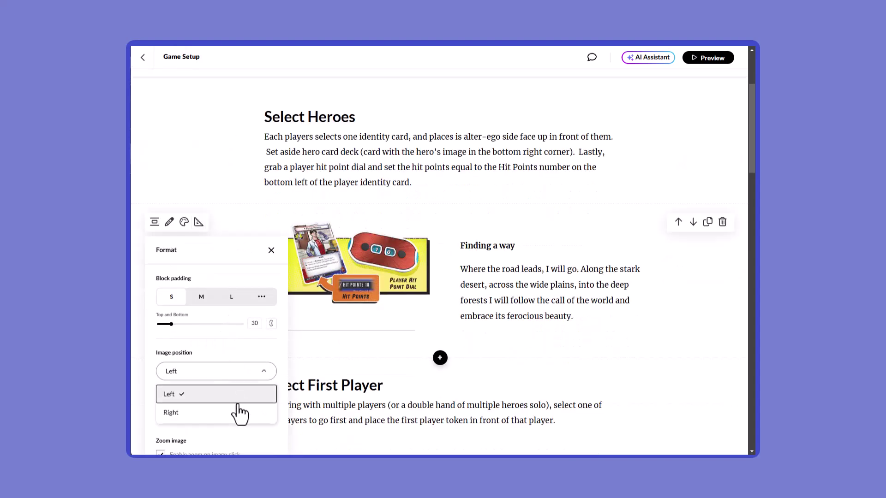
pyautogui.click(237, 410)
pyautogui.scroll(-2, 259, 297)
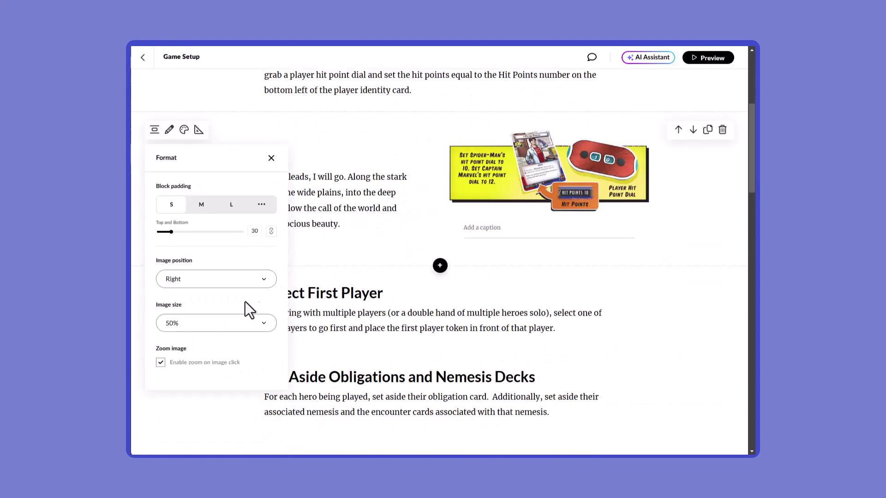
pyautogui.click(271, 158)
pyautogui.scroll(2, 419, 182)
# Copy the Select Heroes paragraph and paste it over the 'Finding a way' placeholder text
pyautogui.moveTo(418, 183); pyautogui.dragTo(315, 147)
pyautogui.hotkey('ctrl', 'c')
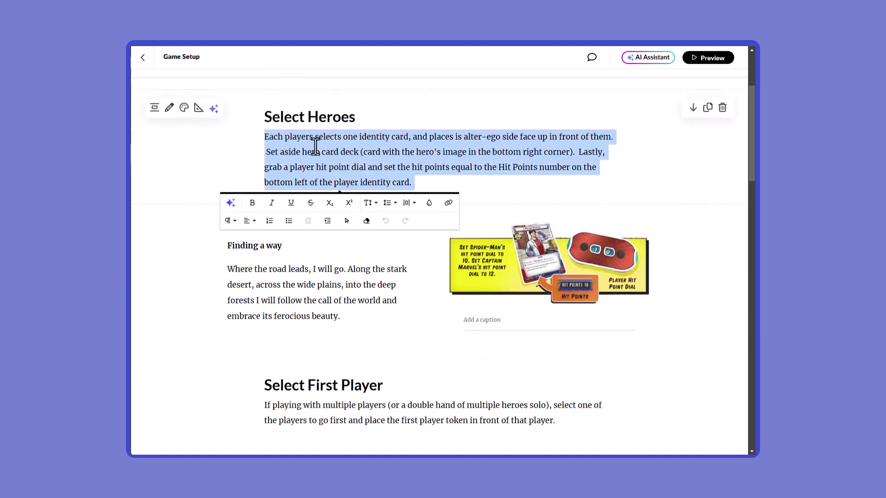
pyautogui.rightClick(315, 146)
pyautogui.click(399, 198)
pyautogui.moveTo(405, 317); pyautogui.dragTo(231, 245)
pyautogui.rightClick(250, 247)
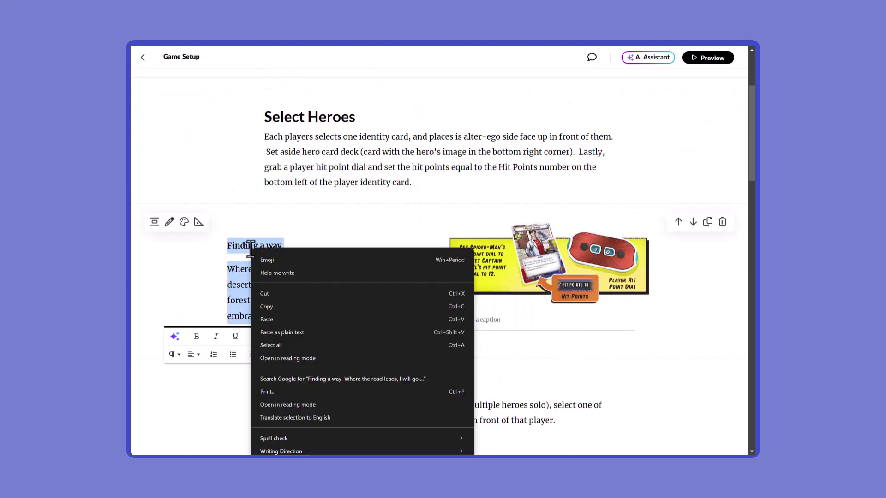
pyautogui.click(283, 323)
# Turn the Select Heroes block into a Heading with content width L
pyautogui.click(169, 120)
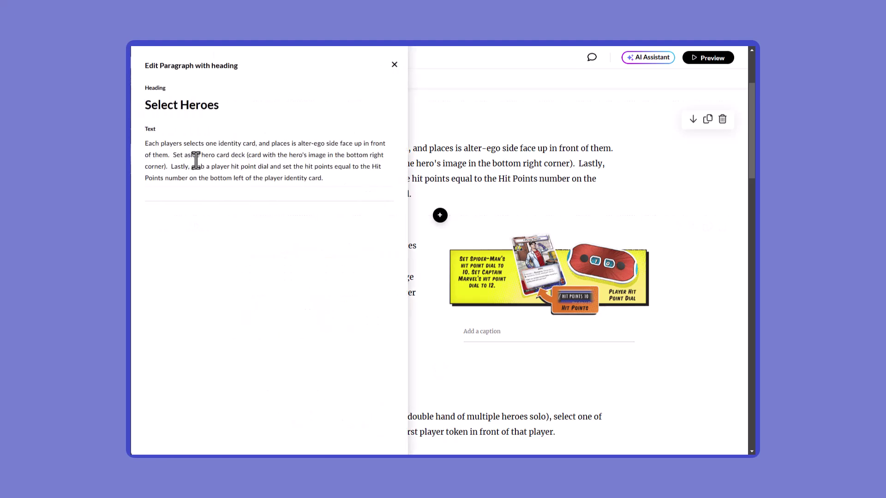
pyautogui.click(393, 63)
pyautogui.click(155, 119)
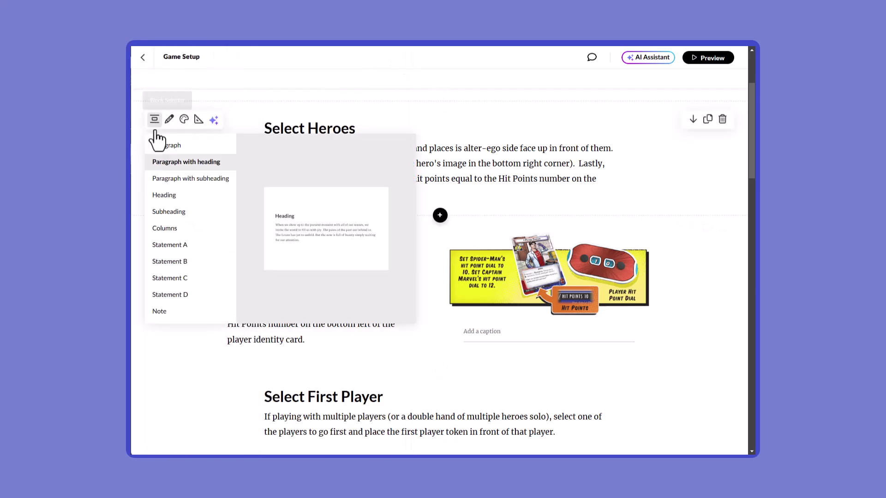
pyautogui.click(164, 195)
pyautogui.click(199, 119)
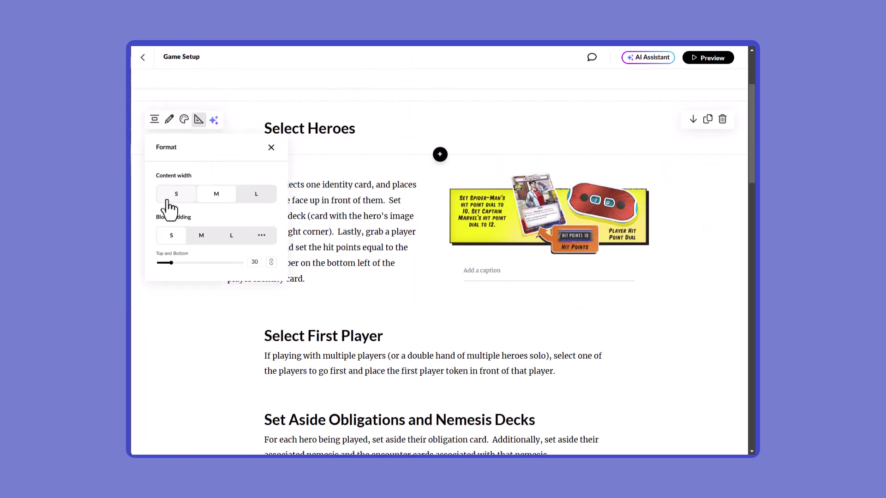
pyautogui.click(263, 198)
pyautogui.click(271, 148)
pyautogui.click(342, 201)
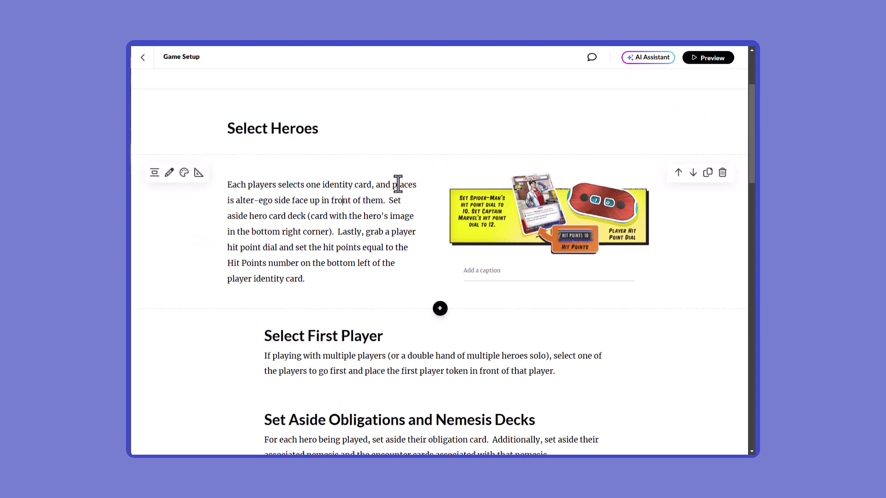
# Insert an Image & text block and move the first-player paragraph into it
pyautogui.scroll(-2, 638, 281)
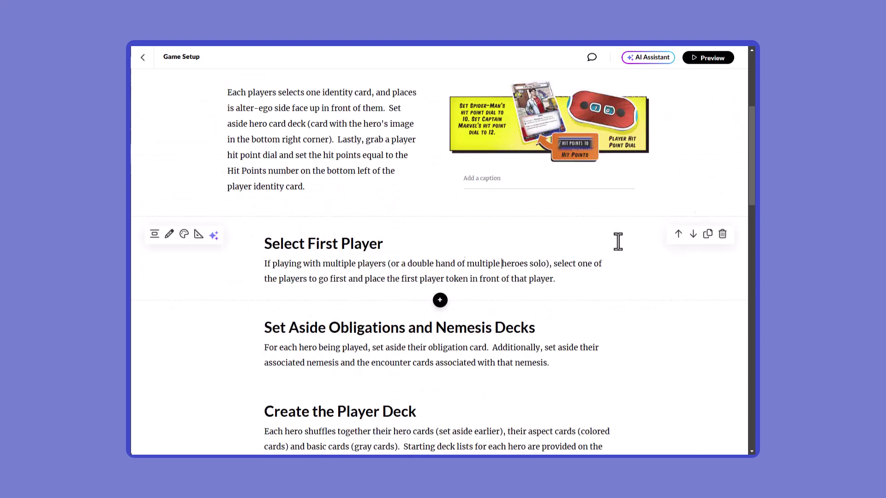
pyautogui.click(440, 301)
pyautogui.click(164, 184)
pyautogui.click(317, 405)
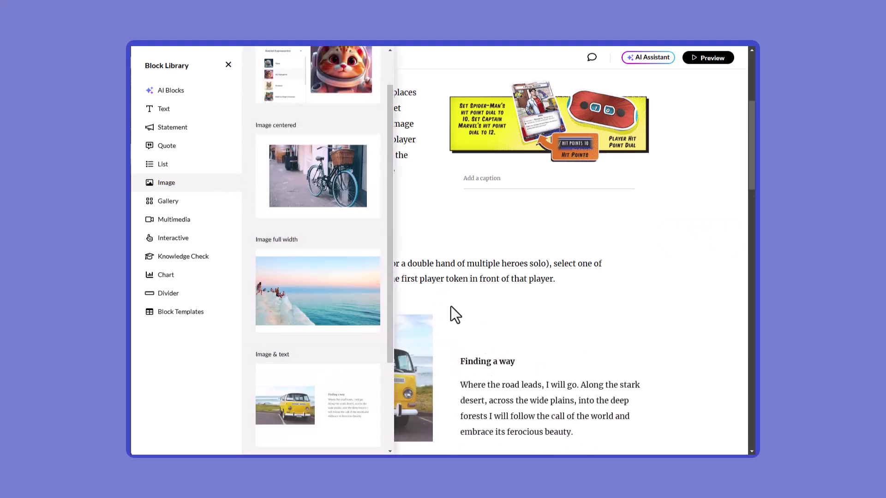
pyautogui.moveTo(555, 278); pyautogui.dragTo(265, 264)
pyautogui.hotkey('ctrl', 'c')
pyautogui.rightClick(316, 277)
pyautogui.click(303, 312)
pyautogui.click(460, 345)
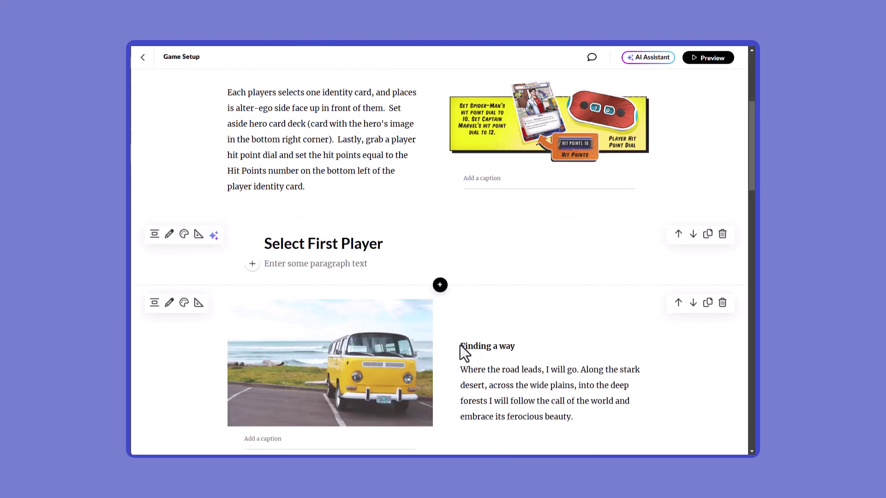
pyautogui.hotkey('ctrl', 'a')
pyautogui.hotkey('ctrl', 'v')
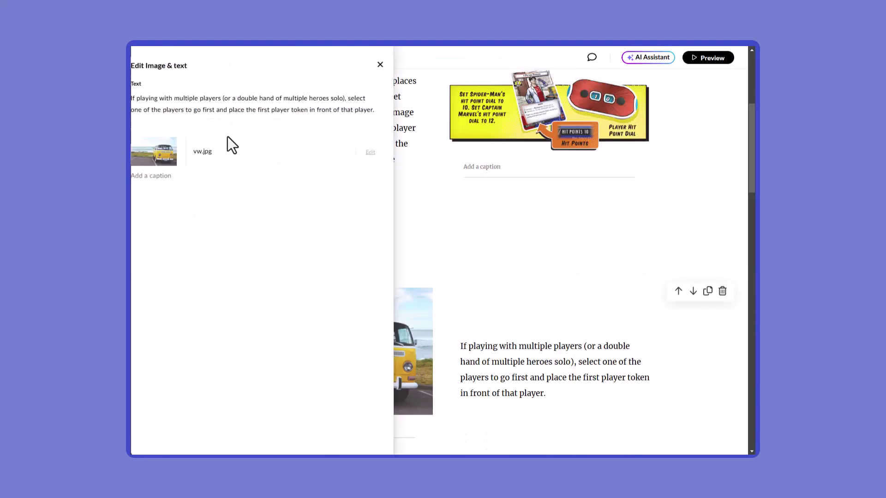
# Upload First_Player_Token.png as the block's image
pyautogui.click(231, 142)
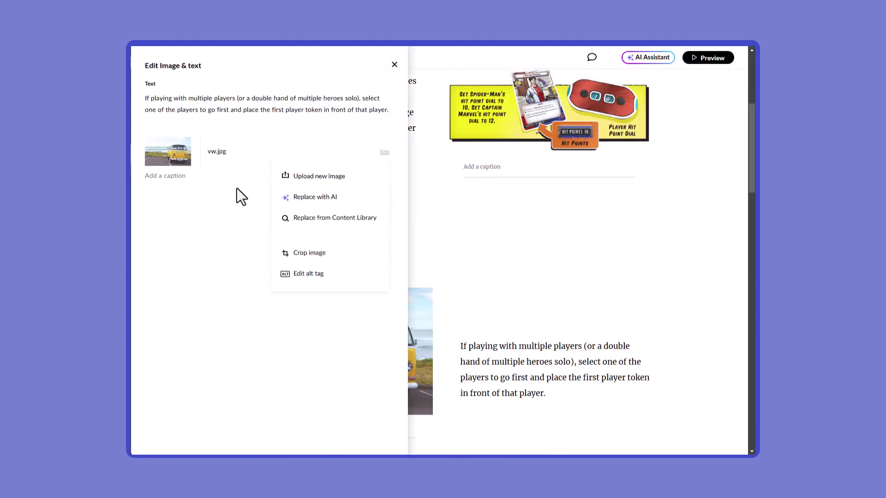
pyautogui.click(286, 176)
pyautogui.click(248, 79)
pyautogui.click(348, 194)
pyautogui.click(394, 63)
pyautogui.click(178, 289)
# Place the token image to the right of the text
pyautogui.click(168, 395)
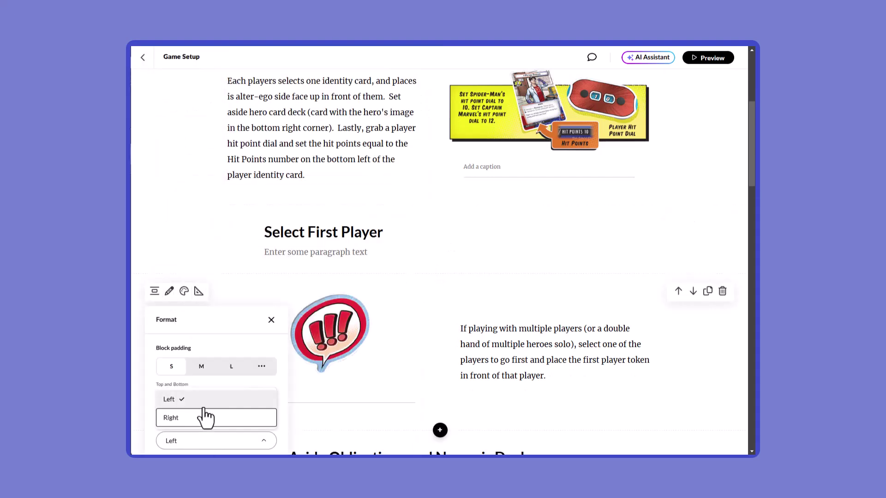
pyautogui.click(204, 417)
pyautogui.click(483, 291)
pyautogui.click(484, 289)
pyautogui.moveTo(210, 313)
pyautogui.click(168, 290)
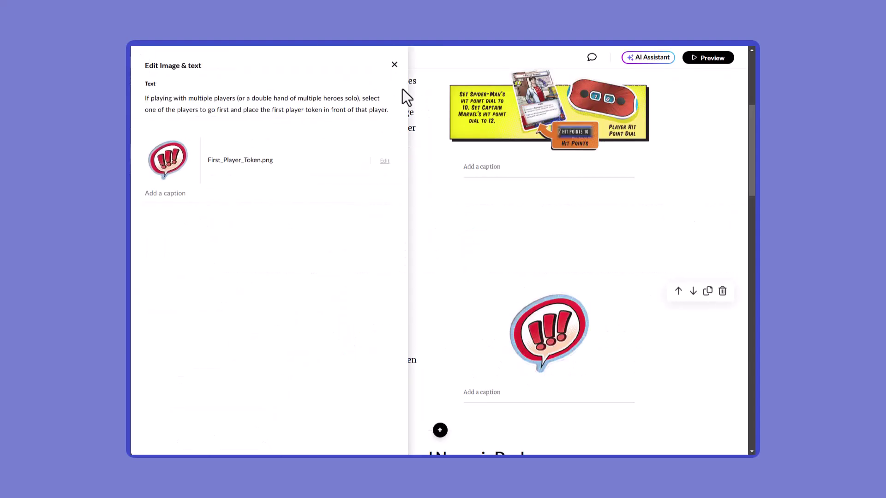
pyautogui.click(394, 63)
# Adjust the Select First Player block's padding and switch it toward a heading type
pyautogui.click(200, 291)
pyautogui.scroll(-2, 166, 443)
pyautogui.scroll(-3, 585, 226)
pyautogui.scroll(3, 438, 183)
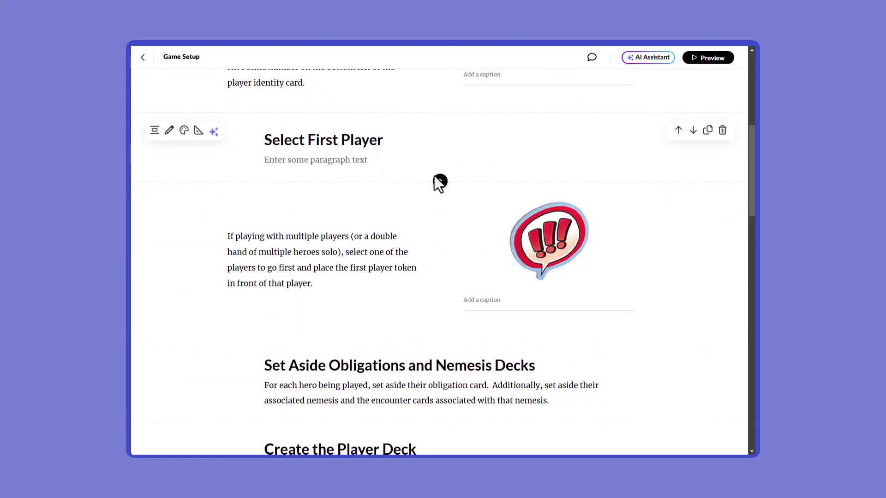
pyautogui.click(199, 131)
pyautogui.click(224, 246)
pyautogui.click(154, 130)
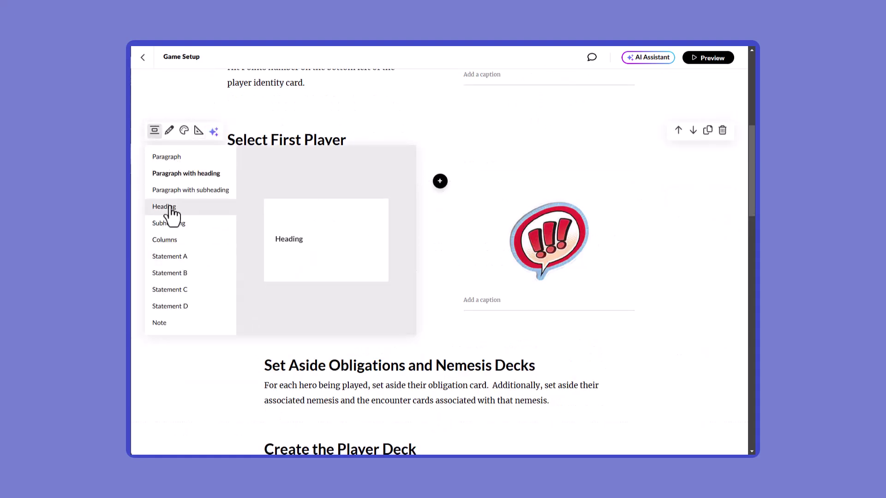
# Insert an Image & text block and paste the villain scenario text into it
pyautogui.scroll(-5, 541, 277)
pyautogui.scroll(-5, 541, 277)
pyautogui.click(440, 220)
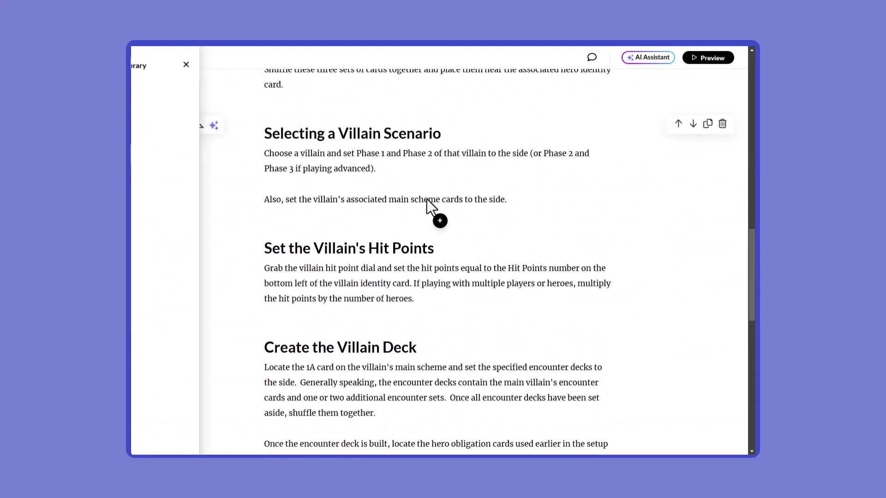
pyautogui.click(163, 184)
pyautogui.click(316, 358)
pyautogui.moveTo(507, 205); pyautogui.dragTo(318, 154)
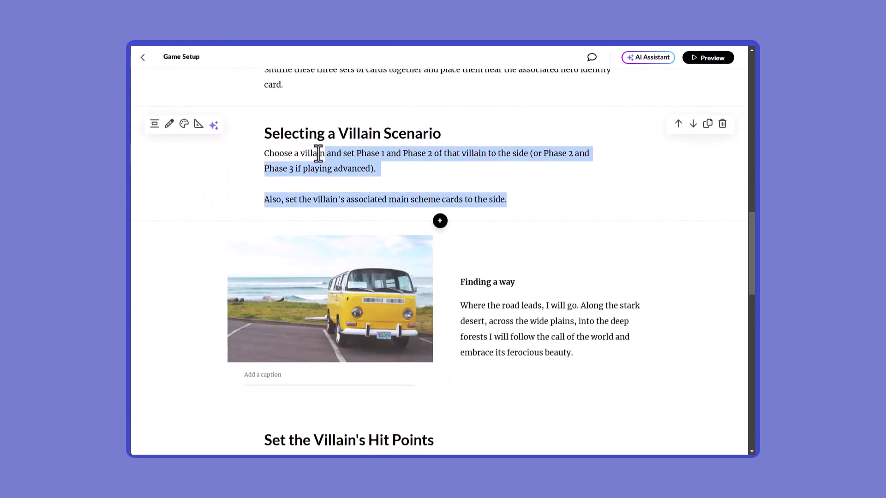
pyautogui.click(575, 359)
pyautogui.hotkey('ctrl', 'a')
pyautogui.write("Choose a villain and set Phase 1 and Phase 2 of that villain to the side (or Phase 2 and Phase 3 if playing advanced). Also, set the villain's associated main scheme cards to the side.")
# Convert the Selecting a Villain Scenario block into a standalone heading
pyautogui.click(198, 123)
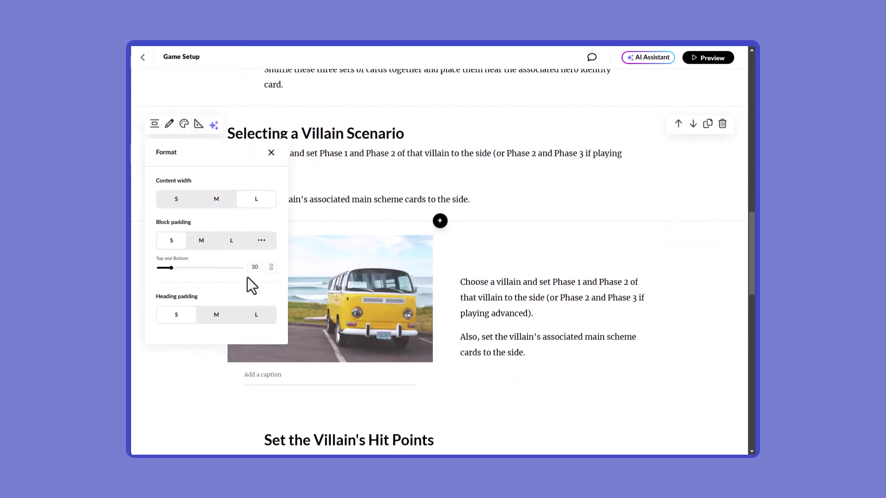
pyautogui.click(154, 124)
pyautogui.click(160, 217)
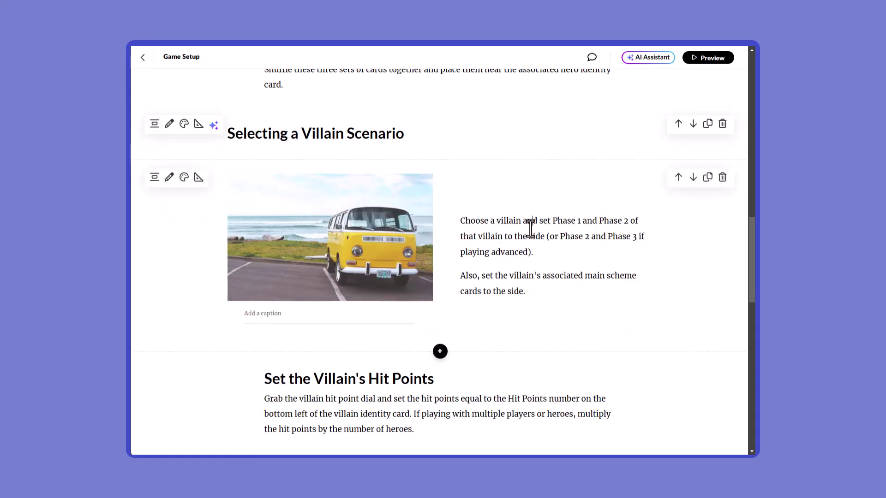
# Set the new block's image position to Right
pyautogui.click(199, 177)
pyautogui.click(213, 328)
pyautogui.click(212, 362)
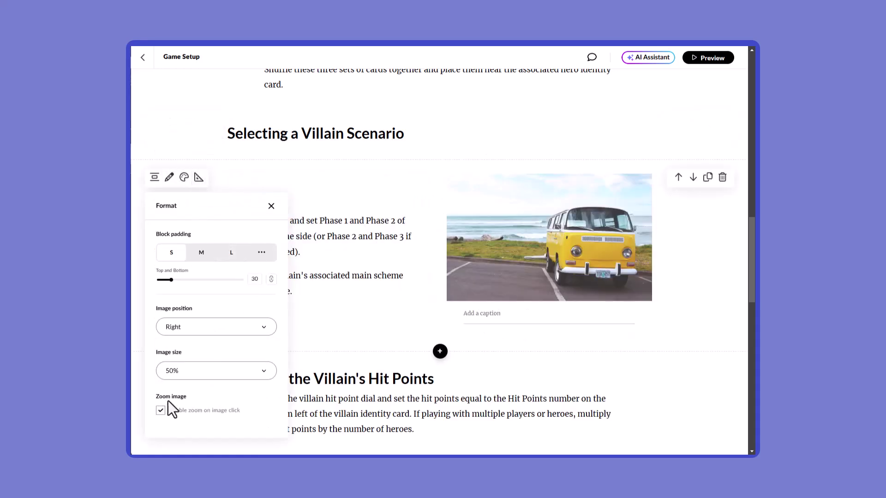
# Replace the block's van photo with the Rhino card image
pyautogui.click(168, 178)
pyautogui.click(319, 191)
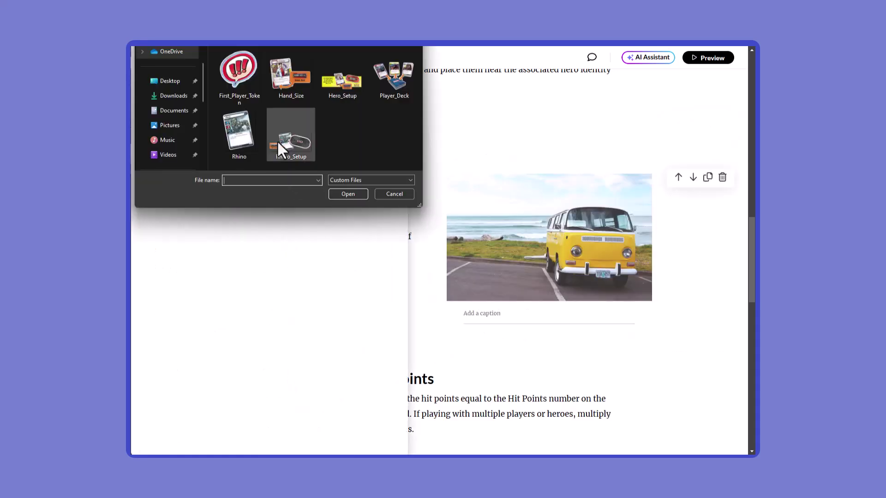
pyautogui.doubleClick(281, 141)
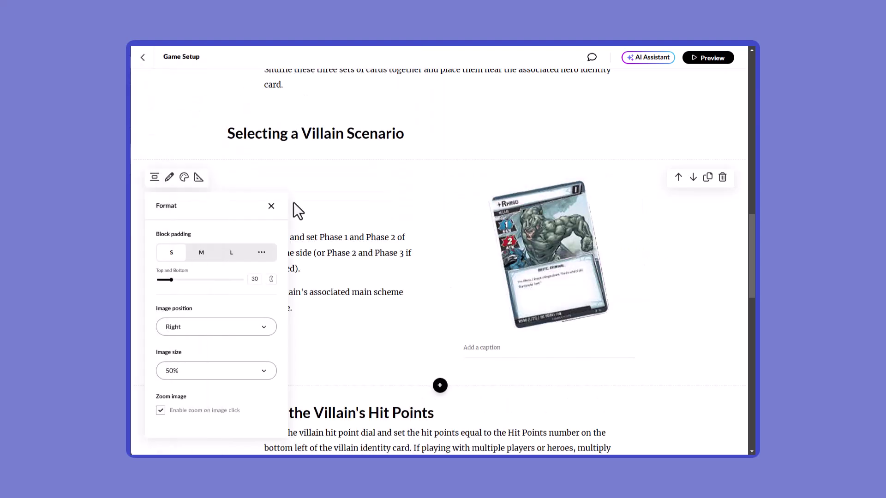
pyautogui.click(271, 206)
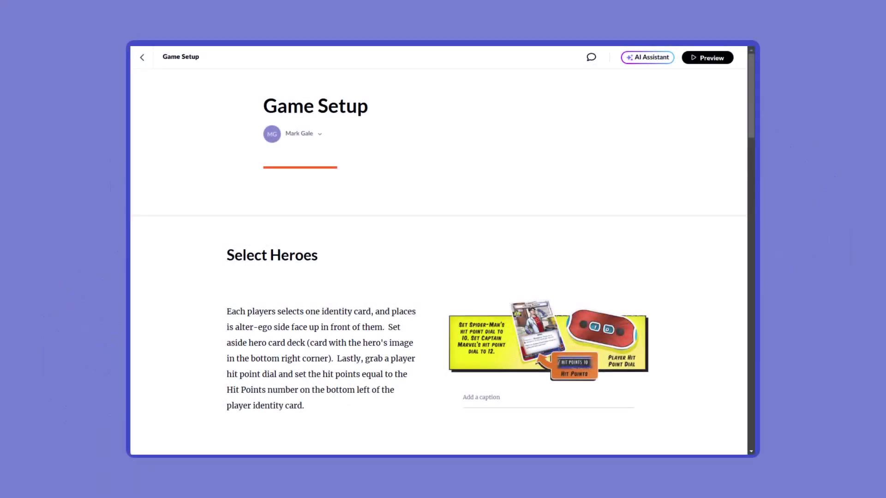
# Add a video block at the lesson's end using Marvel_Cards_Video.mp4
pyautogui.moveTo(751, 137); pyautogui.dragTo(750, 331)
pyautogui.scroll(-15, 485, 259)
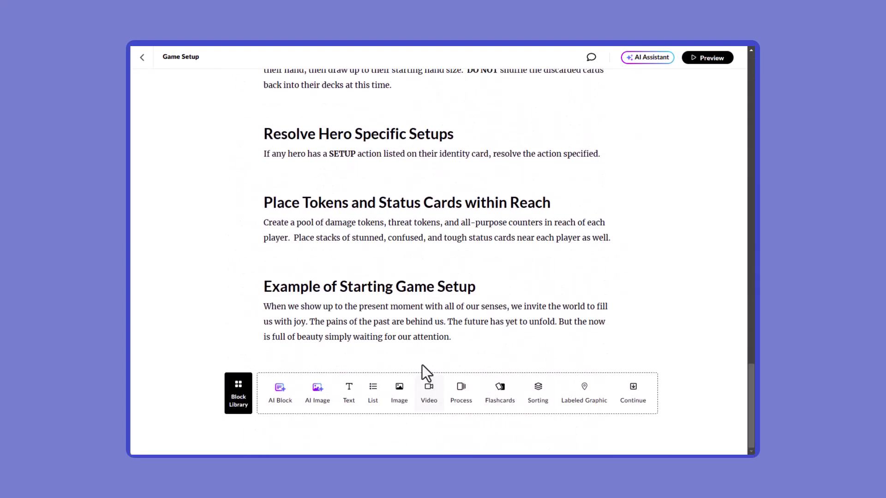
pyautogui.click(430, 392)
pyautogui.scroll(-4, 417, 277)
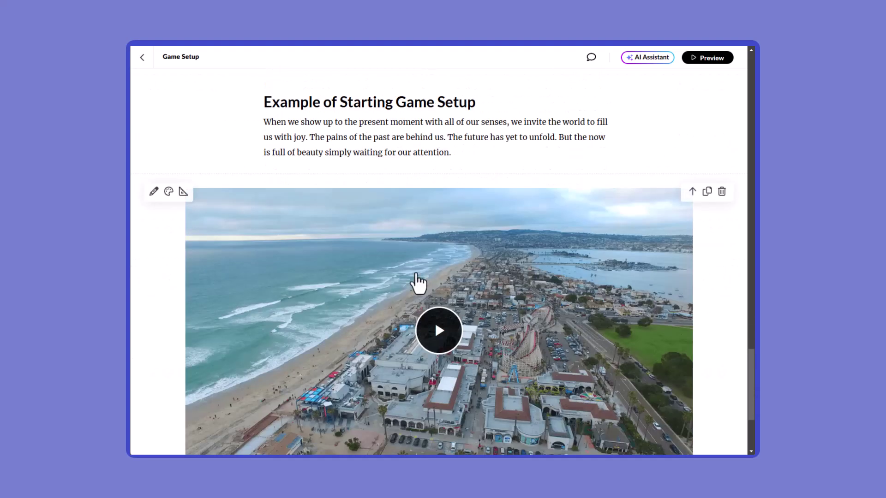
pyautogui.click(154, 191)
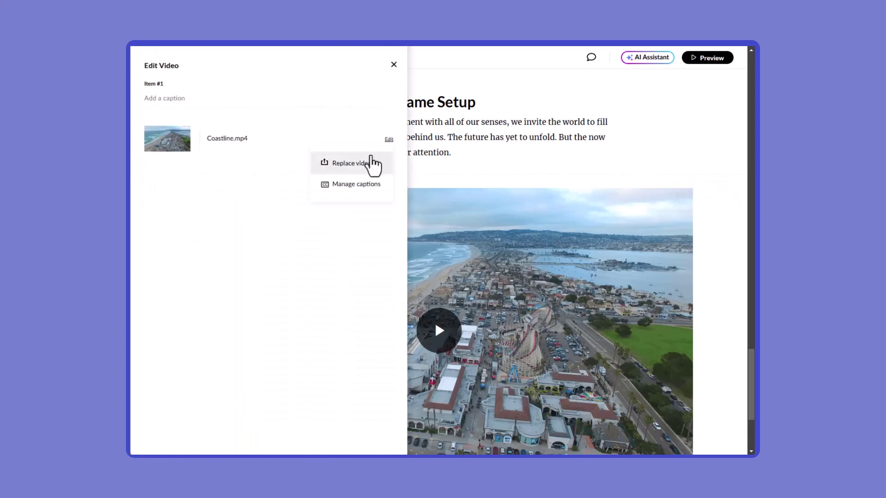
pyautogui.click(364, 165)
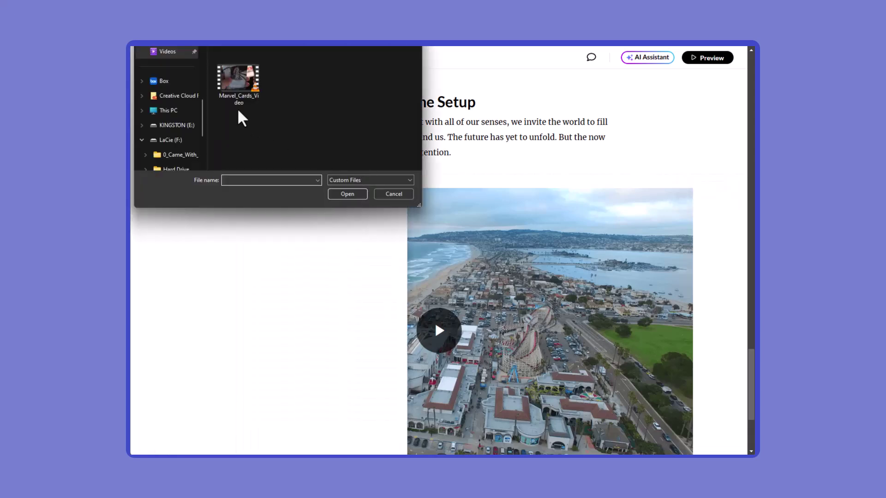
pyautogui.doubleClick(238, 85)
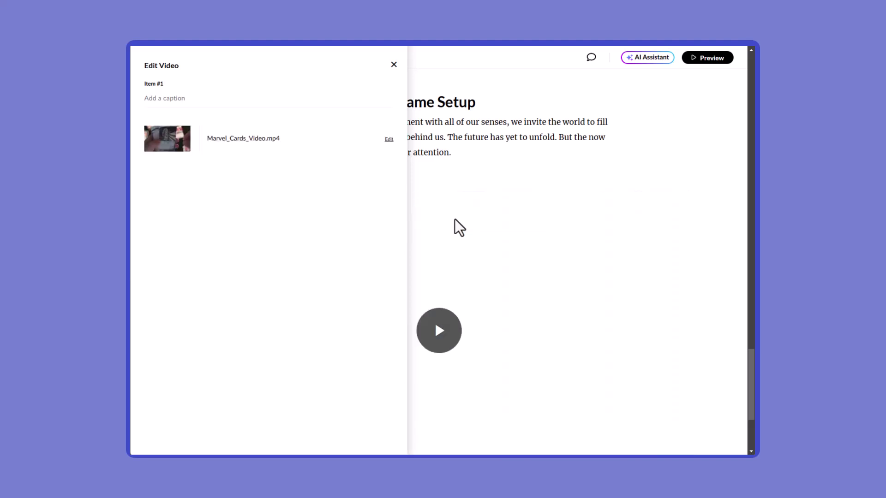
pyautogui.click(393, 64)
# Play the video, set its width to Small, pause it, then delete the video block
pyautogui.click(522, 233)
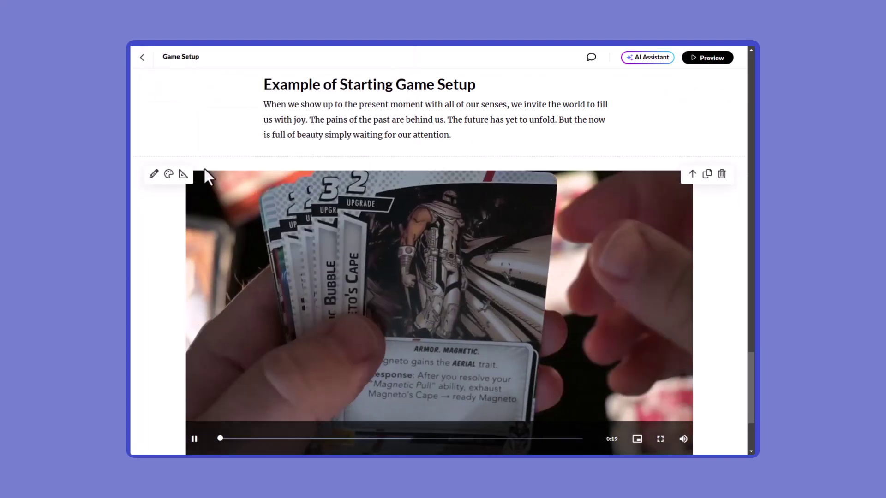
pyautogui.click(183, 174)
pyautogui.click(170, 326)
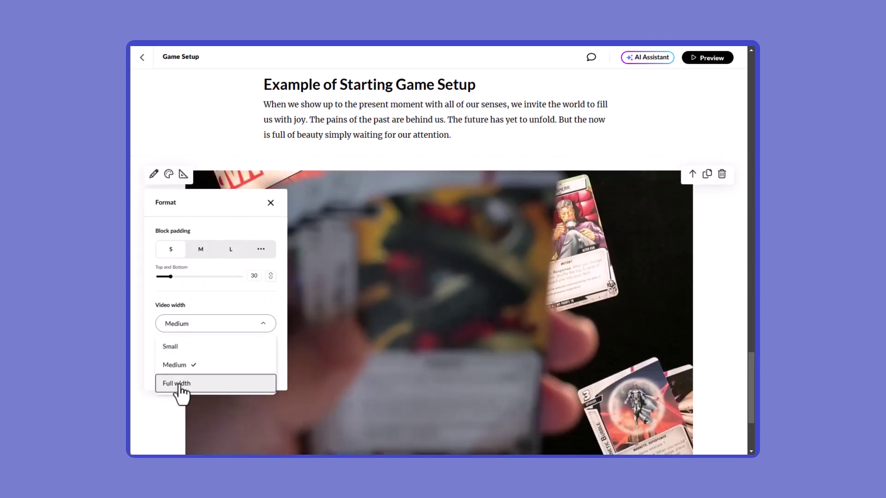
pyautogui.click(240, 348)
pyautogui.click(714, 249)
pyautogui.scroll(-1, 708, 240)
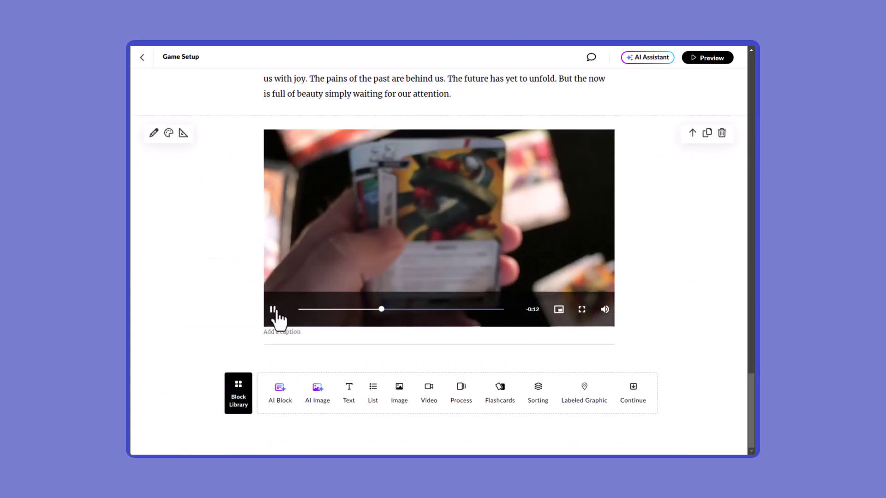
pyautogui.click(273, 308)
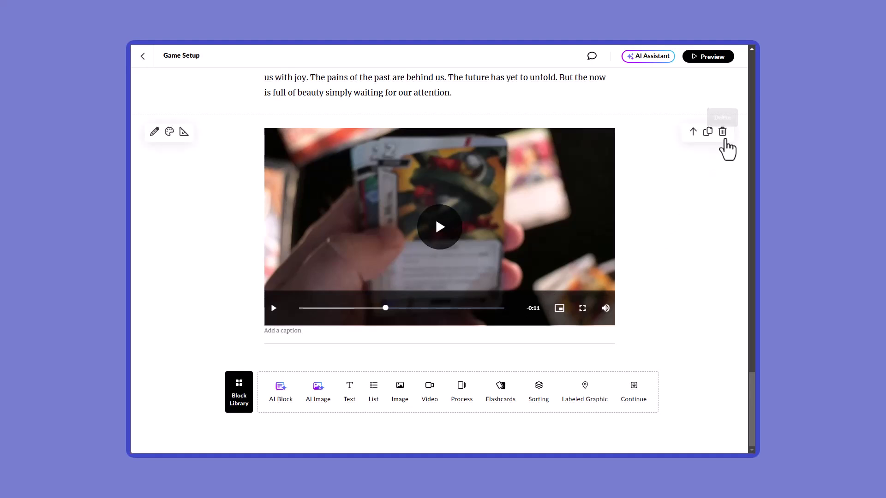
pyautogui.click(723, 134)
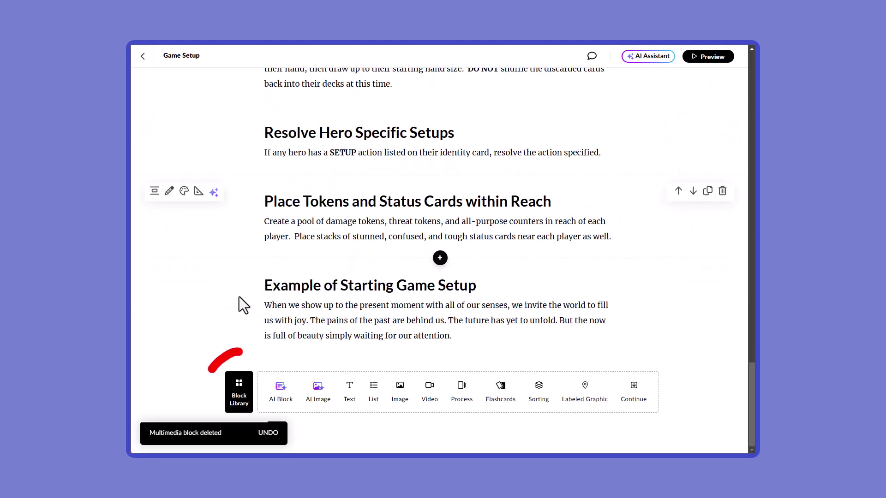
# Insert a Multimedia > Embed block and clear its sample Vimeo URL
pyautogui.click(234, 395)
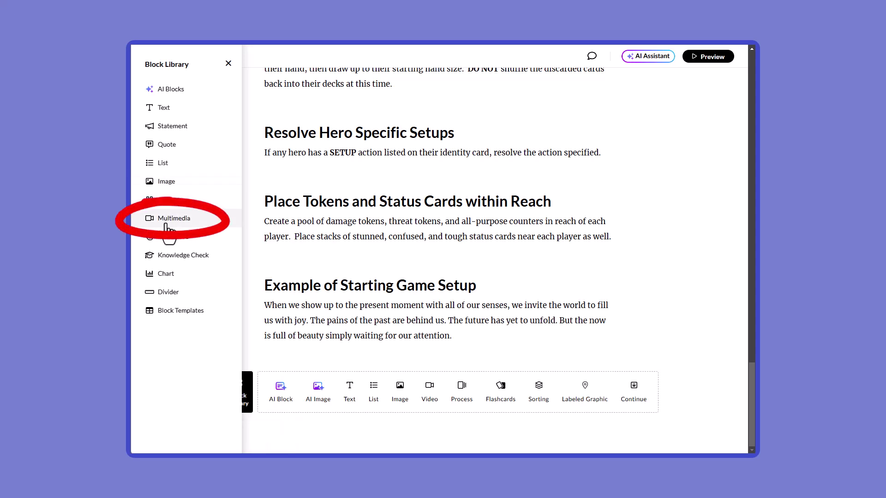
pyautogui.click(166, 225)
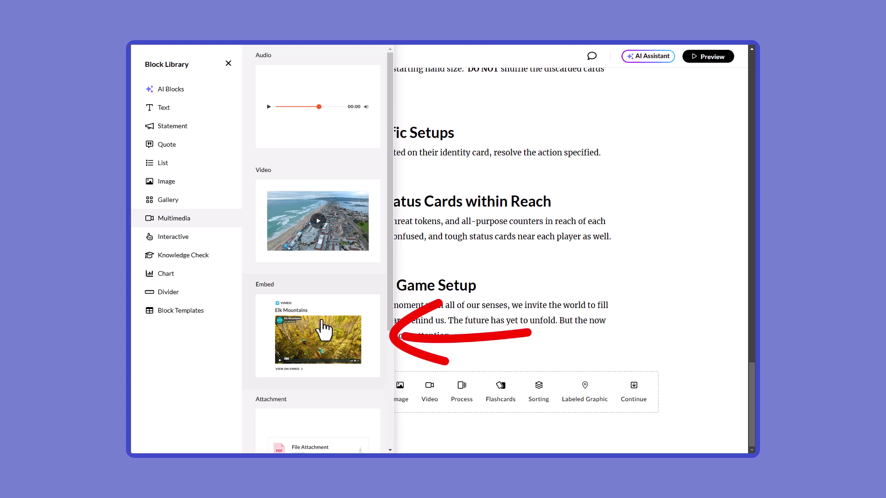
pyautogui.click(325, 330)
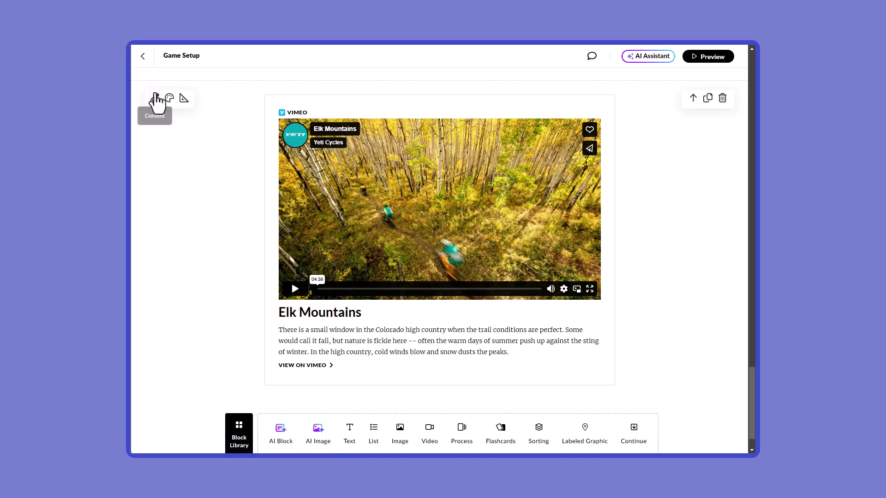
pyautogui.click(159, 103)
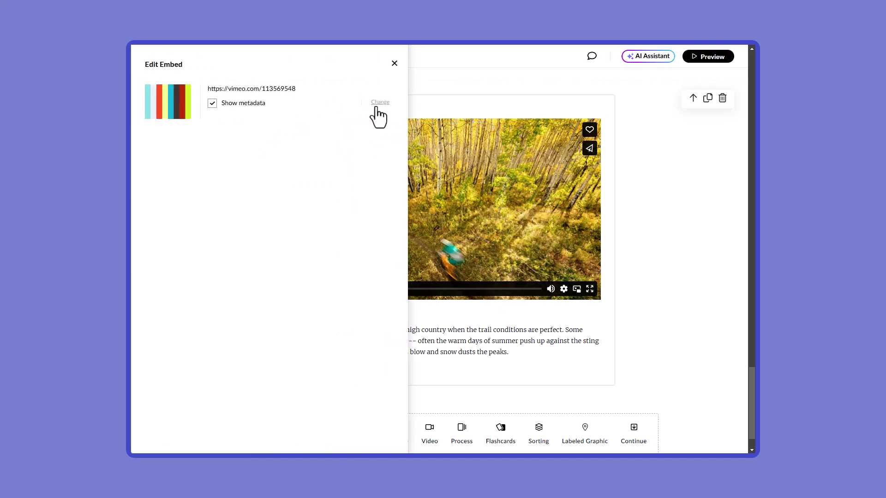
pyautogui.click(380, 102)
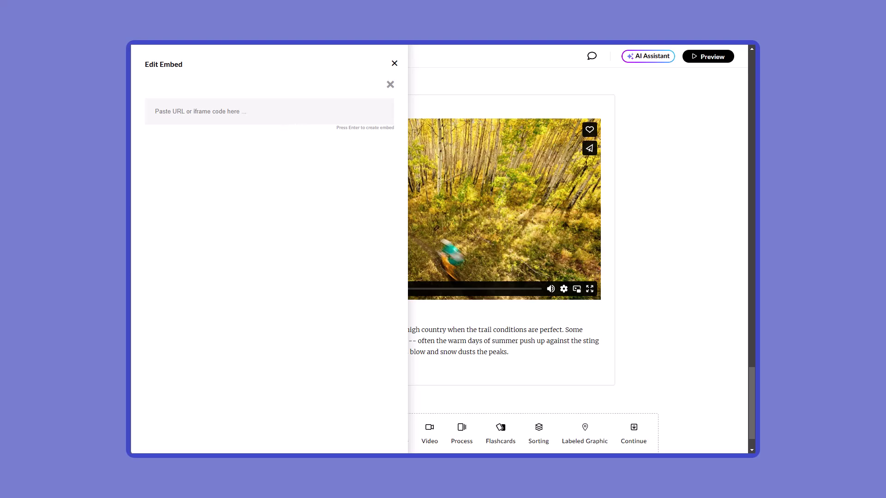
# Copy the share link of the YouTube setup video
pyautogui.hotkey('ctrl', 'Tab')
pyautogui.click(441, 337)
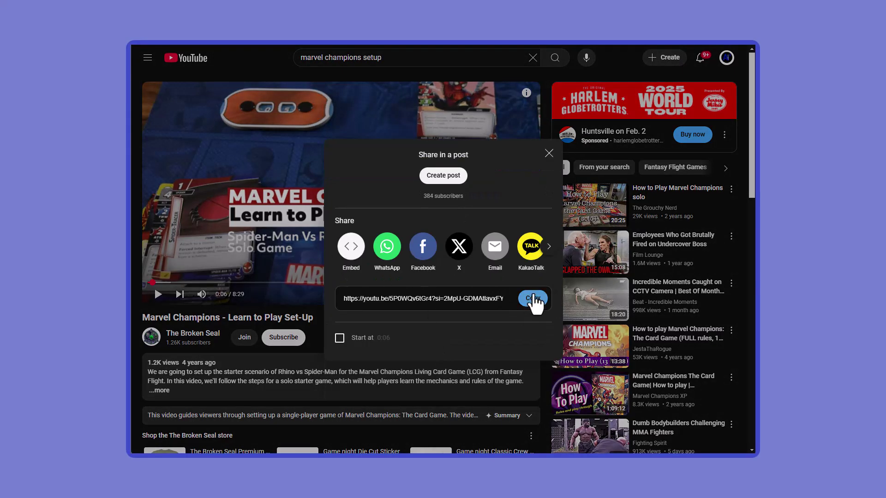
pyautogui.click(531, 297)
pyautogui.click(548, 154)
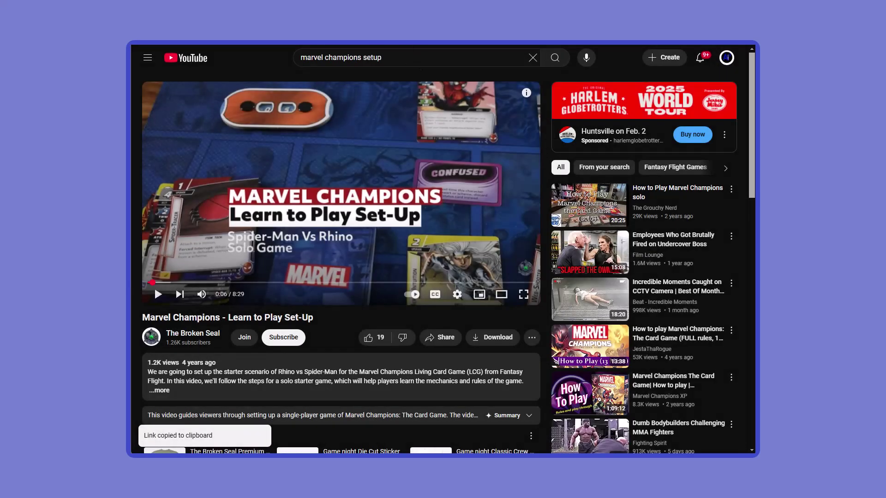
pyautogui.hotkey('ctrl', 'Tab')
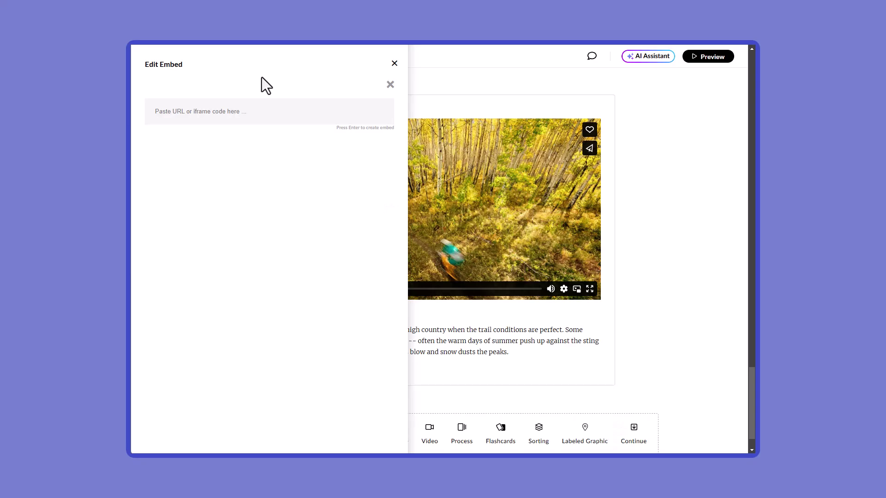
# Paste the YouTube link into the embed URL field and apply it
pyautogui.rightClick(230, 113)
pyautogui.click(254, 220)
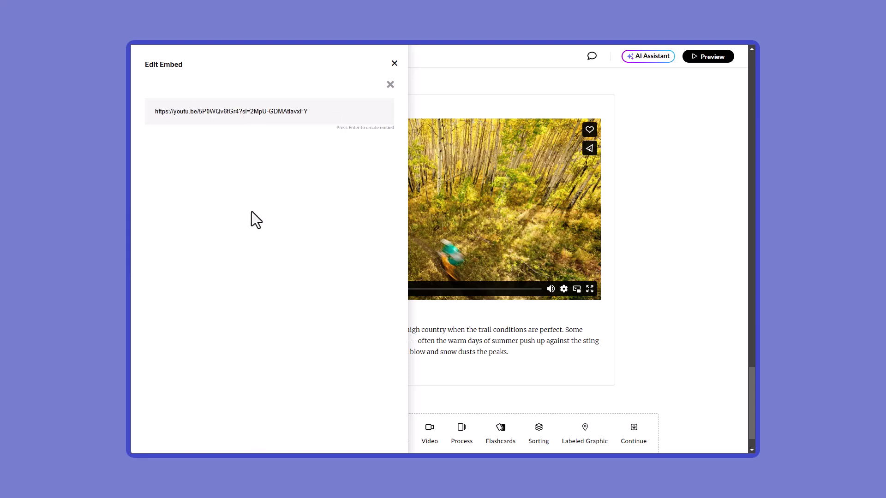
pyautogui.tripleClick(358, 113)
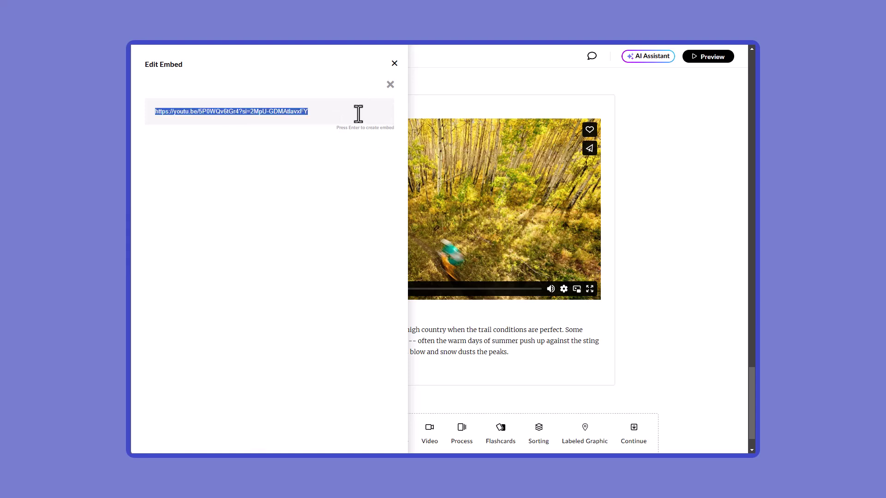
pyautogui.press('Return')
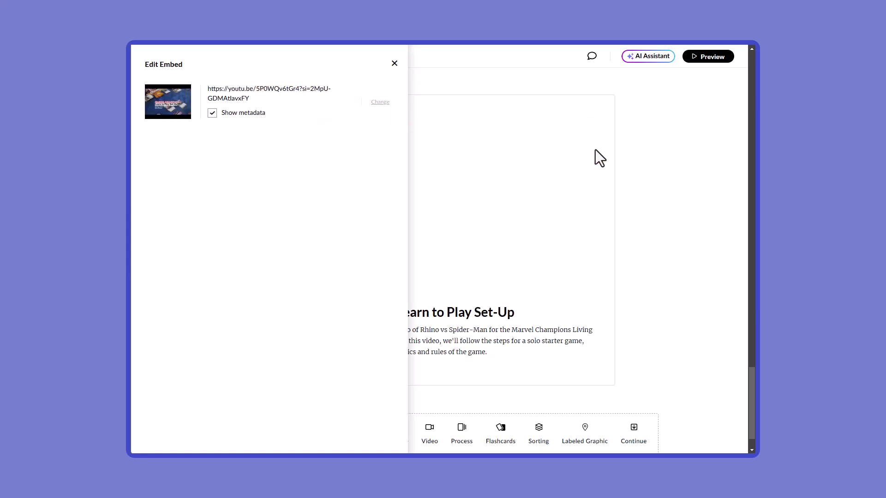
# Test the embedded 'Marvel Champions - Learn to Play Set-Up' video by playing and pausing it
pyautogui.click(646, 221)
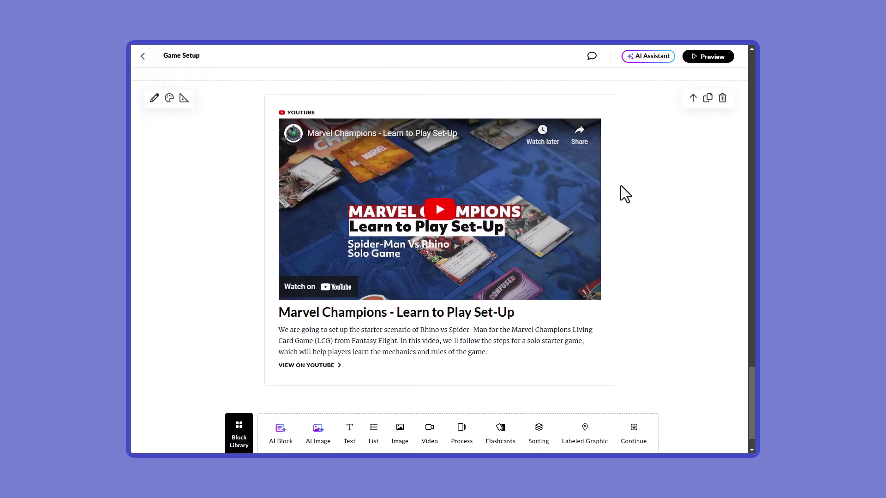
pyautogui.click(432, 224)
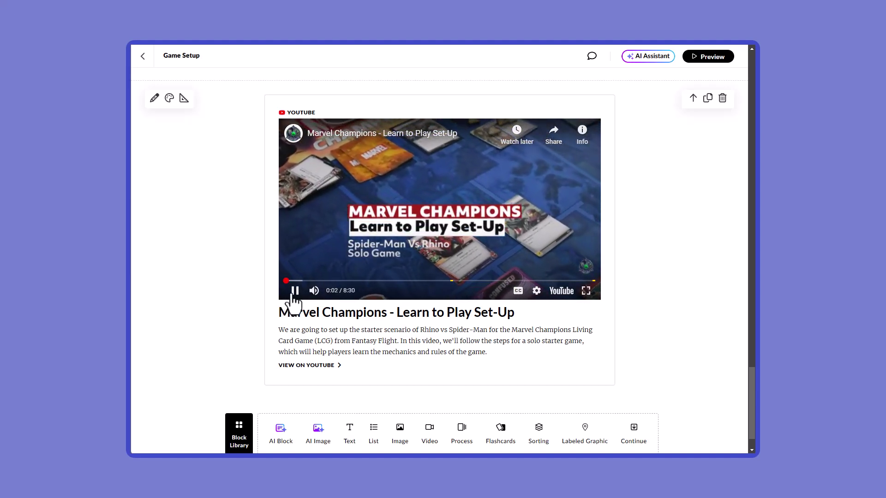
pyautogui.click(294, 291)
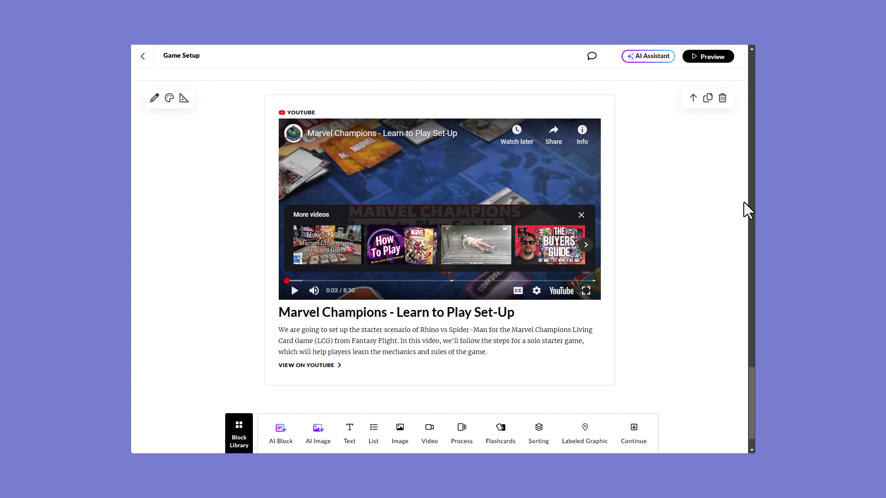
pyautogui.scroll(10, 725, 198)
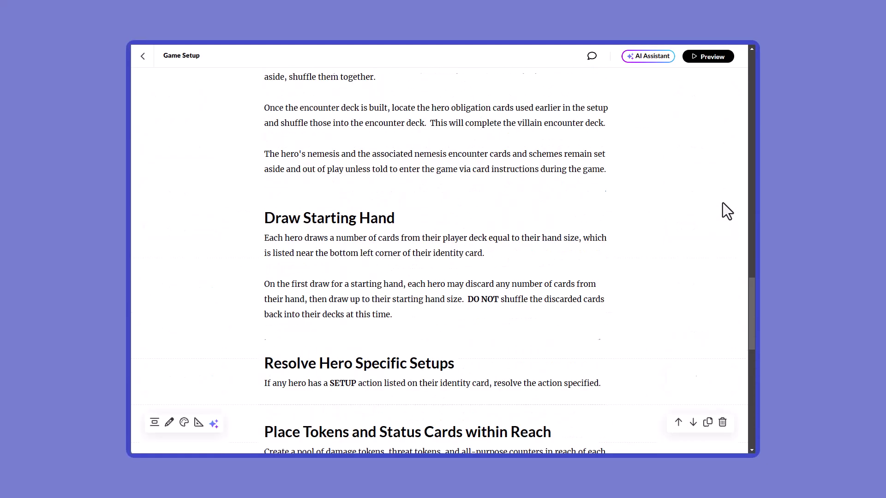
# Scroll through the course to the Overview lesson's labeled graphic block
pyautogui.scroll(5, 722, 203)
pyautogui.moveTo(751, 269); pyautogui.dragTo(751, 114)
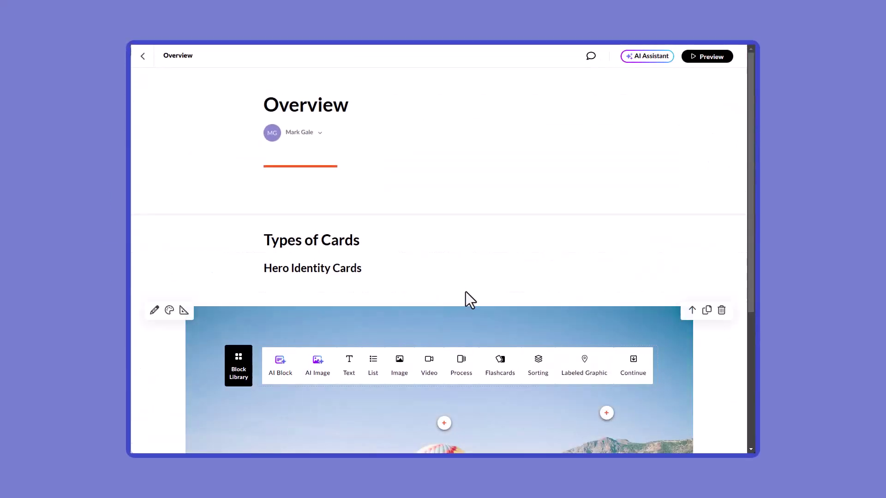
# Swap the balloon photo for the Captain America card and add a 'Card Category' marker on DEF
pyautogui.scroll(-3, 469, 300)
pyautogui.click(153, 172)
pyautogui.click(526, 396)
pyautogui.click(508, 273)
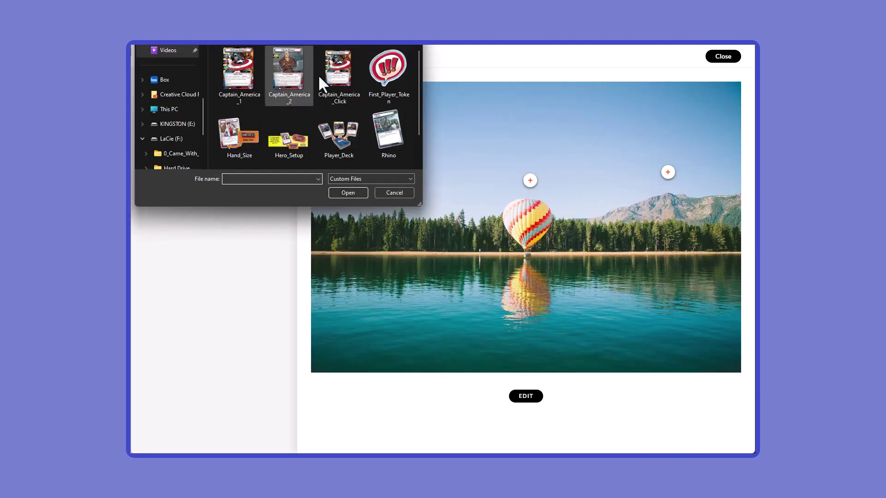
pyautogui.doubleClick(319, 78)
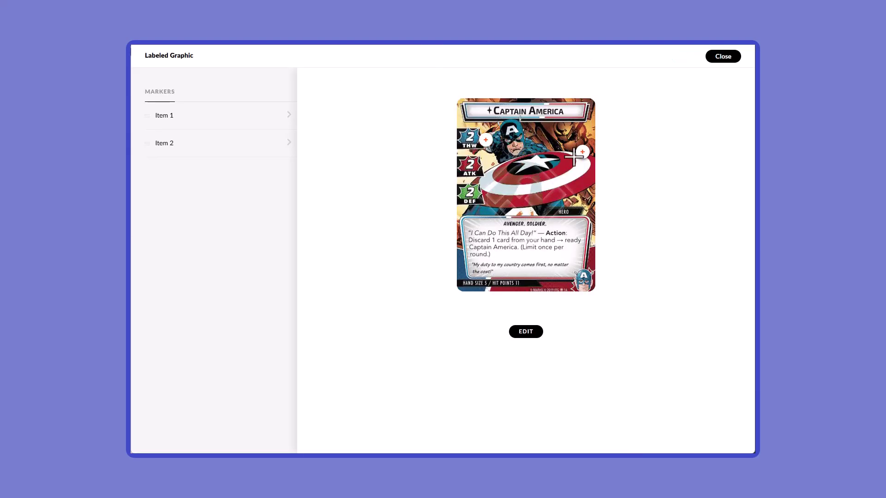
pyautogui.click(487, 197)
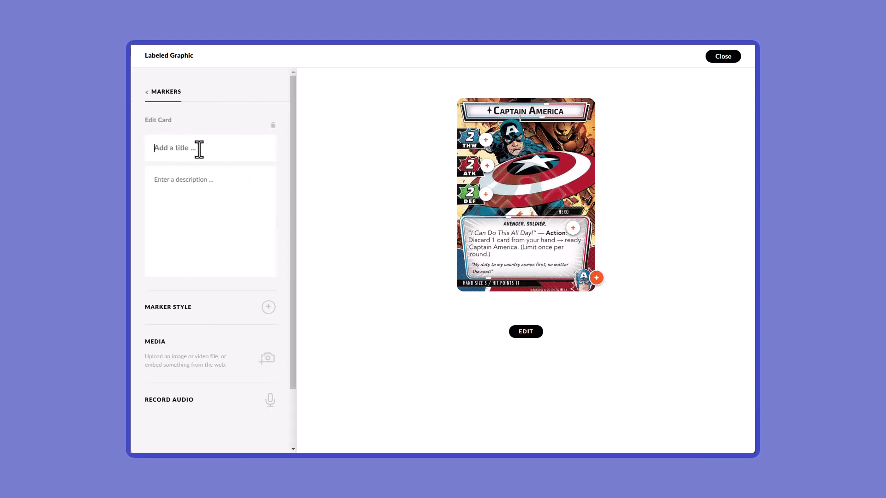
pyautogui.write('Card ')
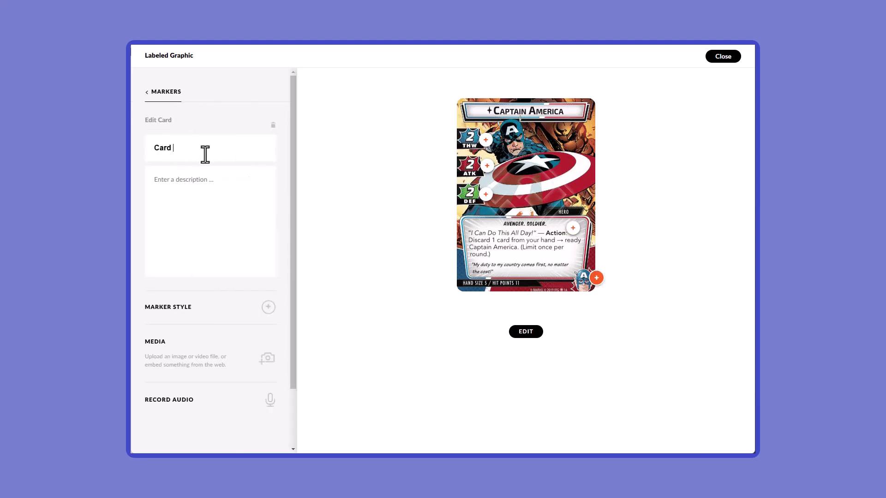